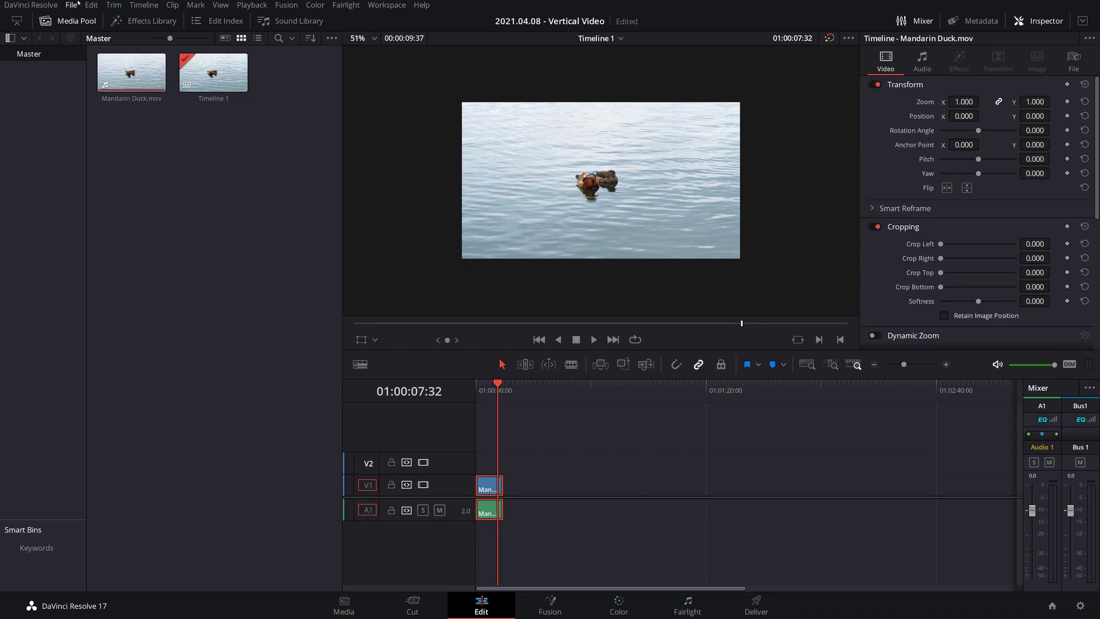
# Set the project's timeline resolution to 1080 x 1920 in the project settings and save them
pyautogui.click(73, 4)
pyautogui.click(182, 228)
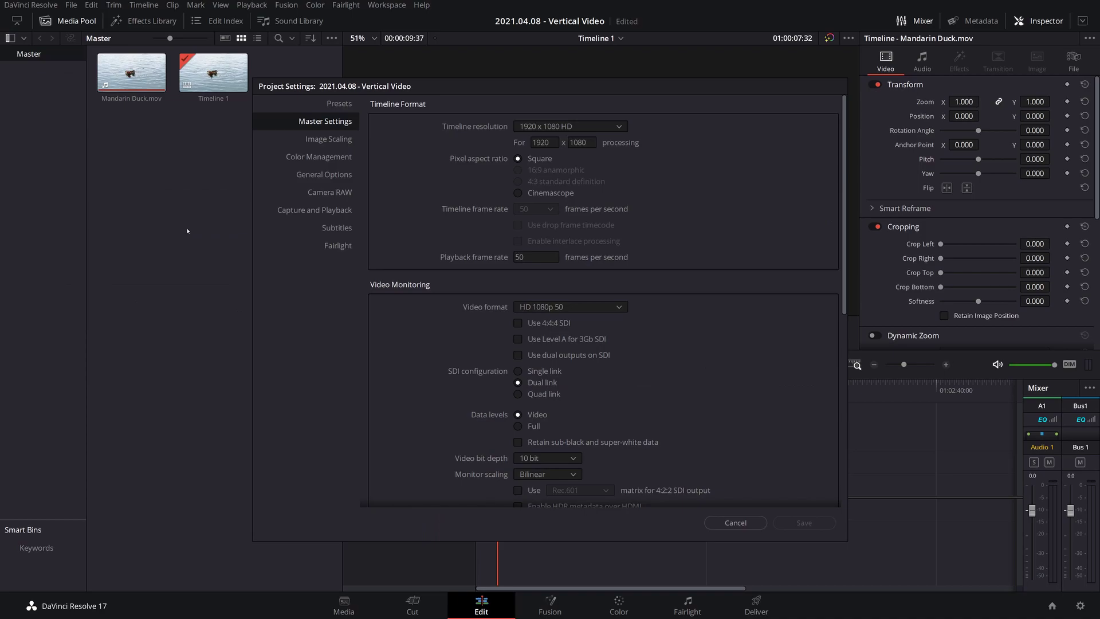
pyautogui.click(539, 143)
pyautogui.write('1080')
pyautogui.press('Tab')
pyautogui.write('1920')
pyautogui.click(808, 519)
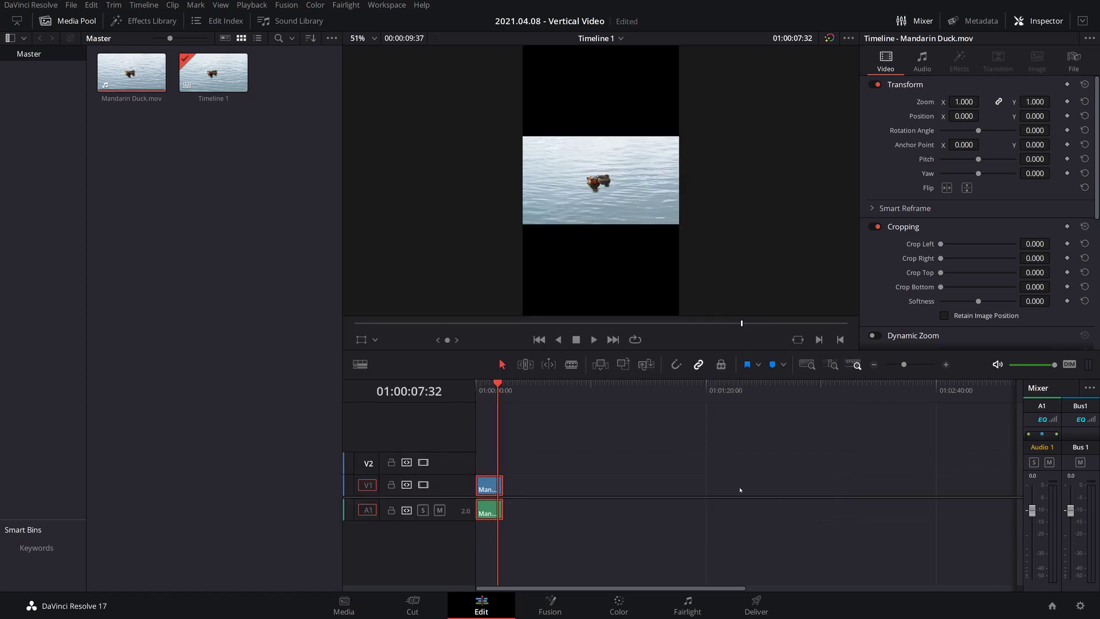
pyautogui.click(724, 514)
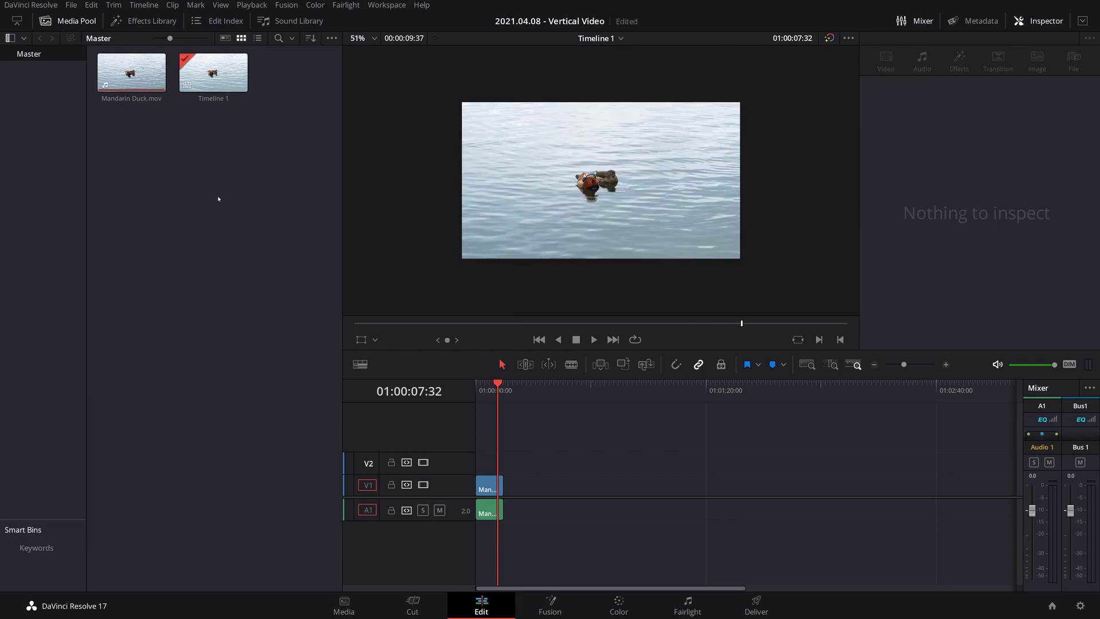
# Create an empty timeline named Timeline 2 that ignores the project settings, with a custom resolution of 1080 x 1920
pyautogui.rightClick(225, 232)
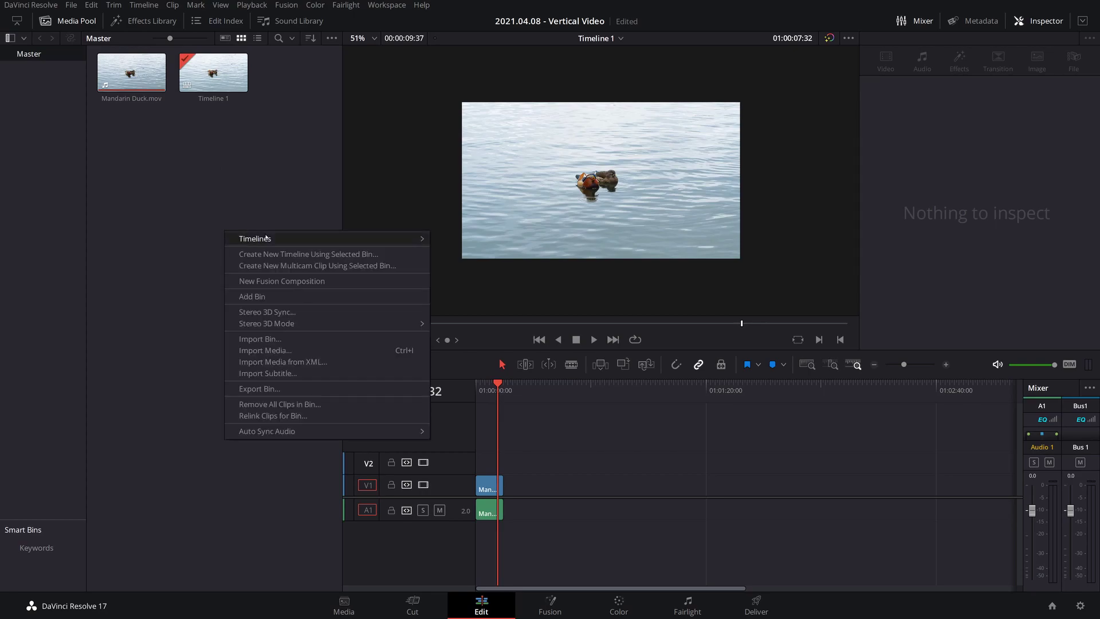
pyautogui.moveTo(401, 238)
pyautogui.click(450, 244)
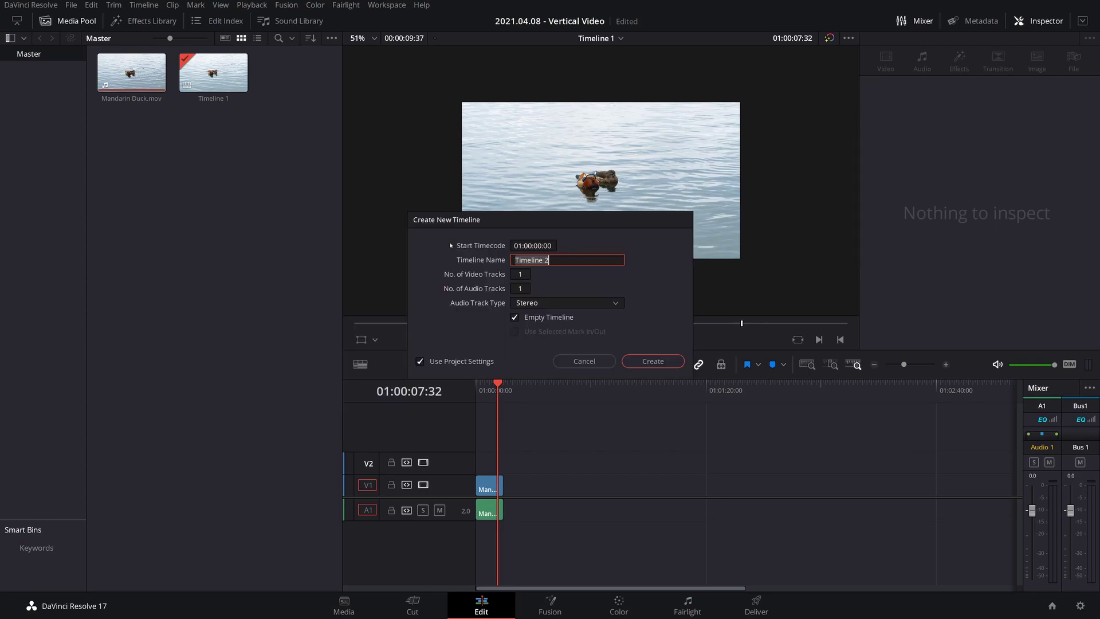
pyautogui.click(420, 362)
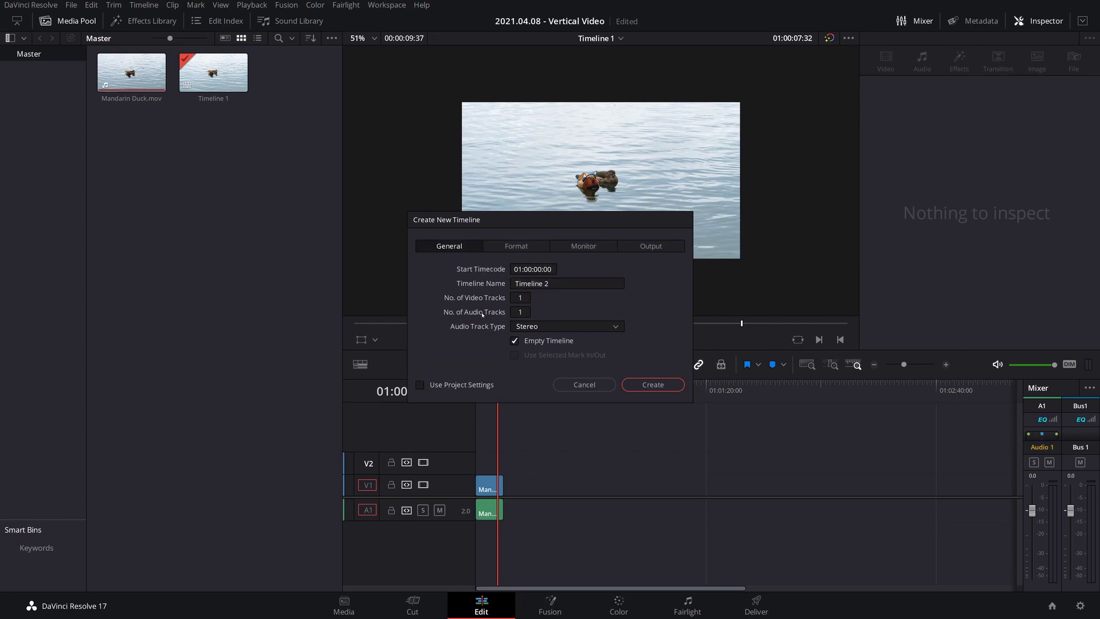
pyautogui.click(500, 247)
pyautogui.doubleClick(540, 283)
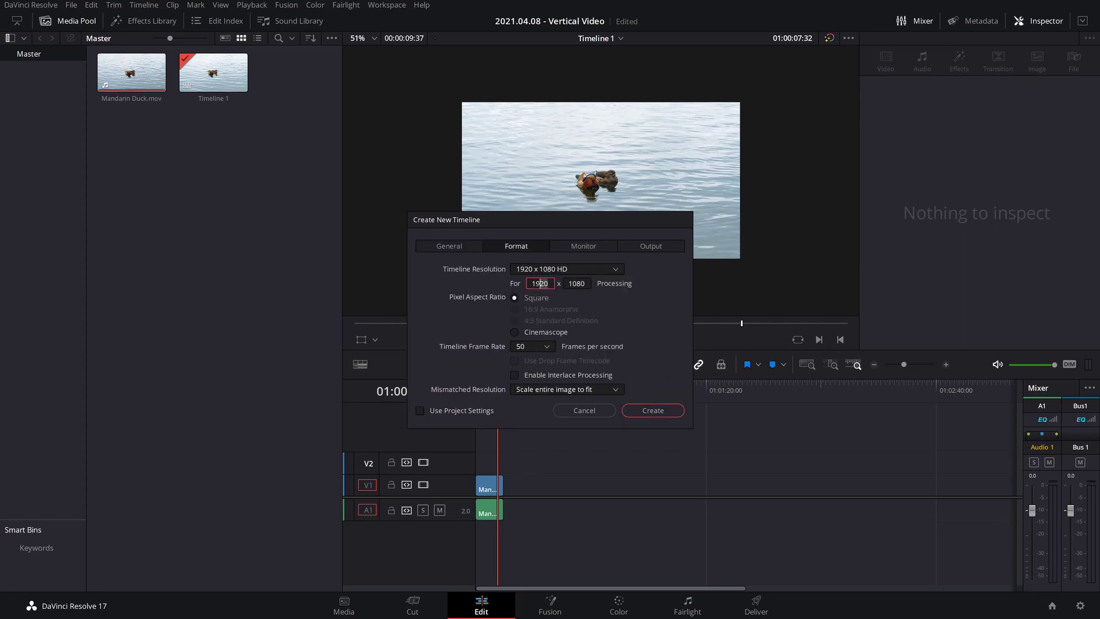
pyautogui.write('1080')
pyautogui.press('Tab')
pyautogui.write('1920')
pyautogui.click(652, 411)
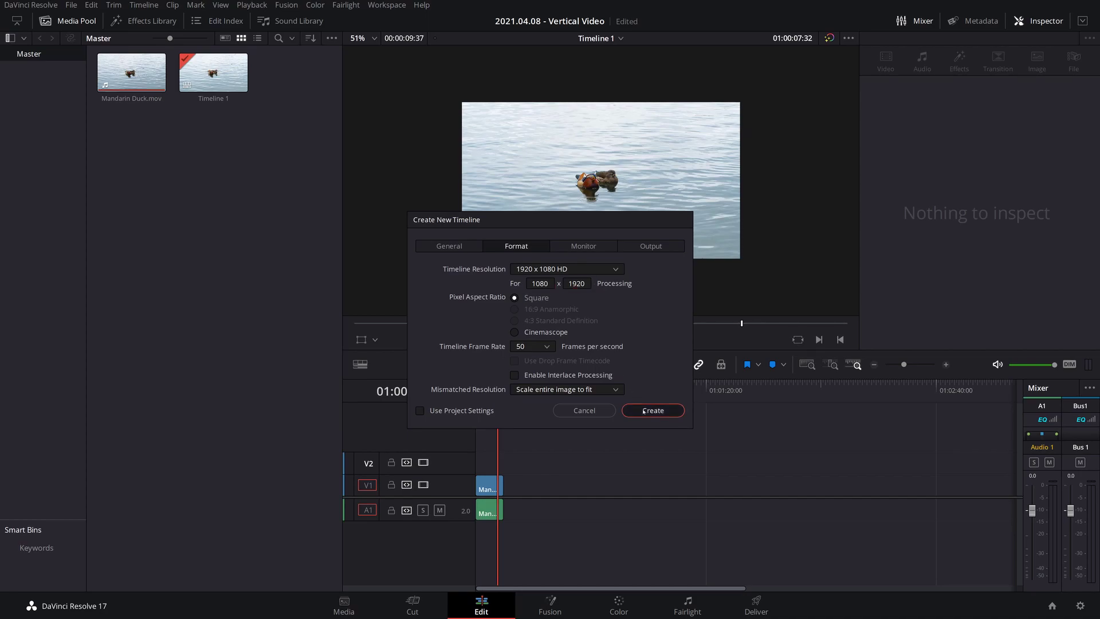
# Add Mandarin Duck.mov at the start of the vertical timeline with zoom 3.290 and X position 51, and save the project
pyautogui.moveTo(133, 74); pyautogui.dragTo(477, 502)
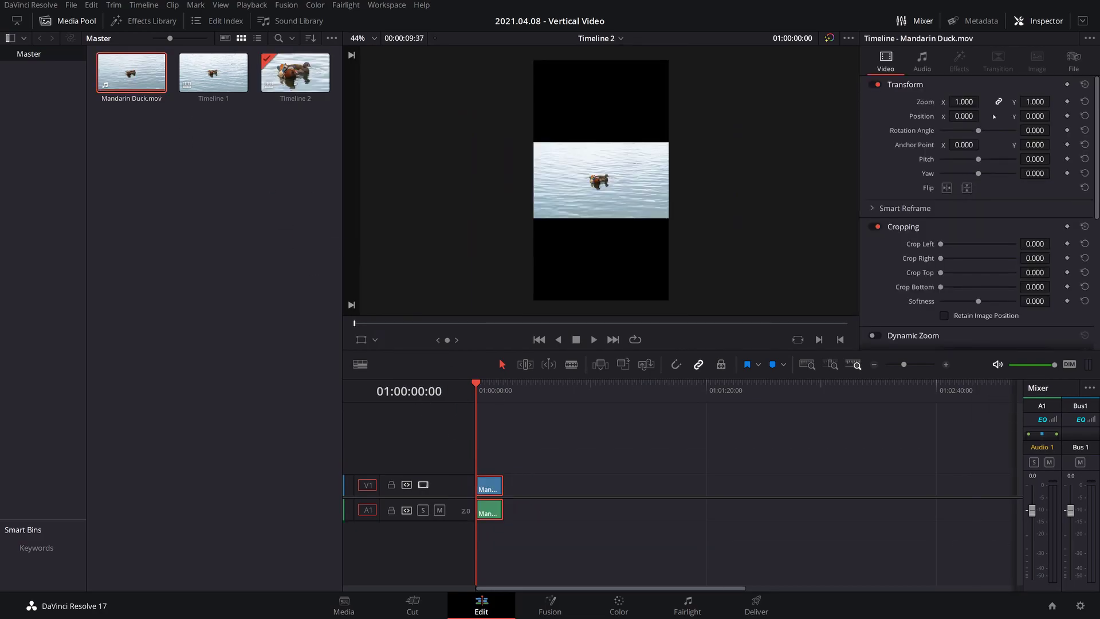
pyautogui.moveTo(968, 101)
pyautogui.mouseDown()
pyautogui.moveTo(983, 101)
pyautogui.moveTo(983, 115)
pyautogui.mouseUp()
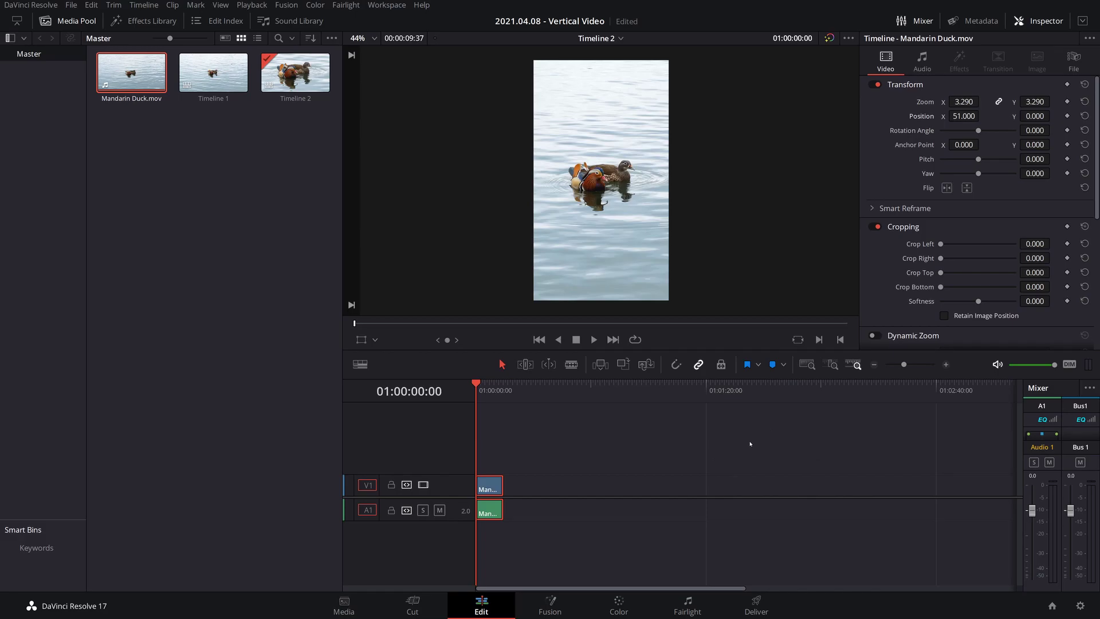
pyautogui.hotkey('ctrl', 's')
# Create another timeline without project settings at a custom 1080 x 1350 resolution and add Mandarin Duck.mov at its start
pyautogui.rightClick(252, 313)
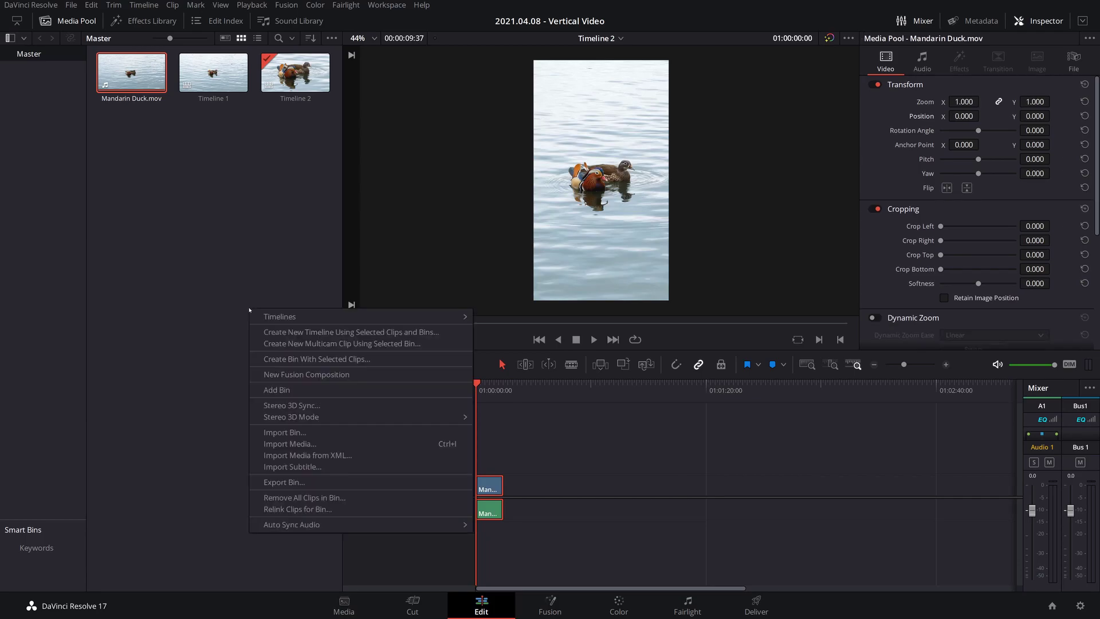
pyautogui.moveTo(446, 316)
pyautogui.click(496, 320)
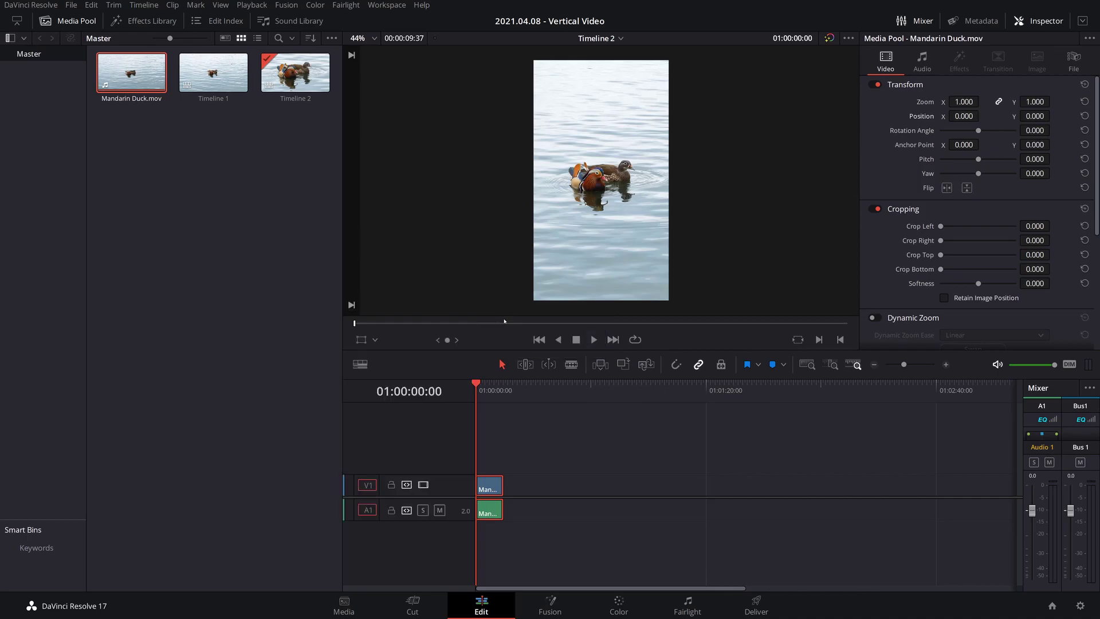
pyautogui.click(420, 361)
pyautogui.click(517, 245)
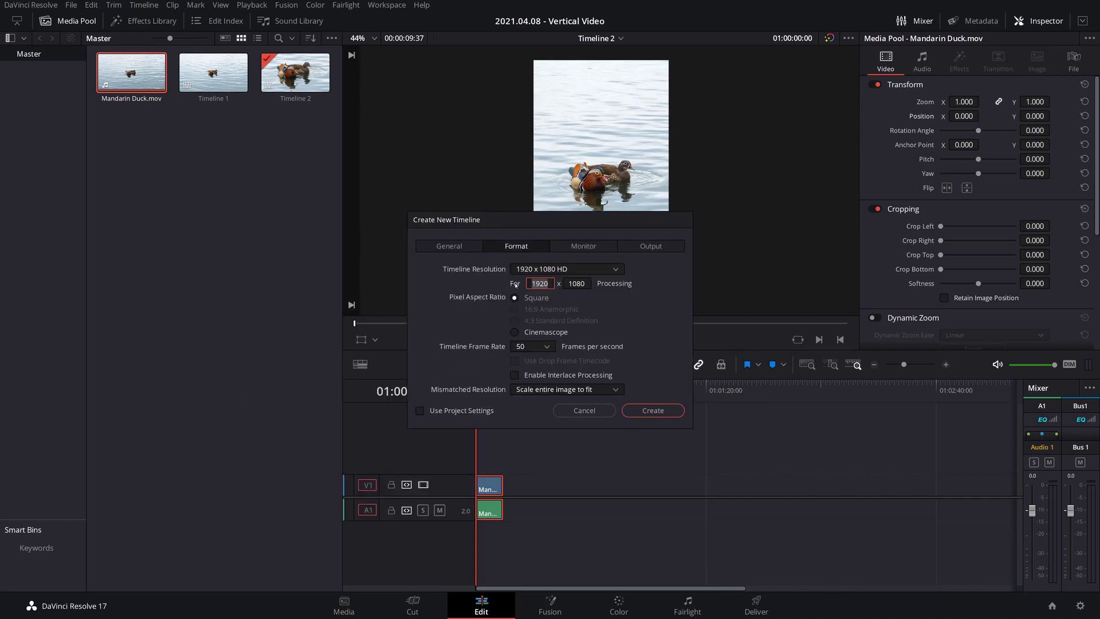
pyautogui.doubleClick(540, 283)
pyautogui.write('1080')
pyautogui.press('Tab')
pyautogui.write('1350')
pyautogui.press('Return')
pyautogui.moveTo(131, 72); pyautogui.dragTo(475, 488)
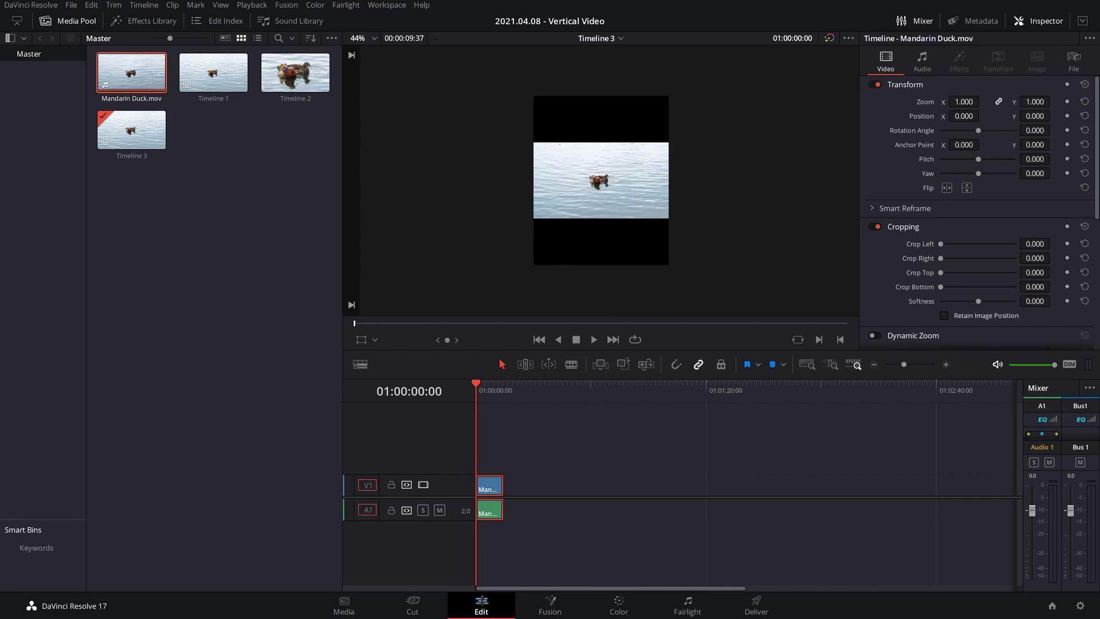
# Try enlarging the clip to a zoom of 2.360 so it fills the frame, and undo the zoom change
pyautogui.moveTo(965, 102); pyautogui.dragTo(982, 102)
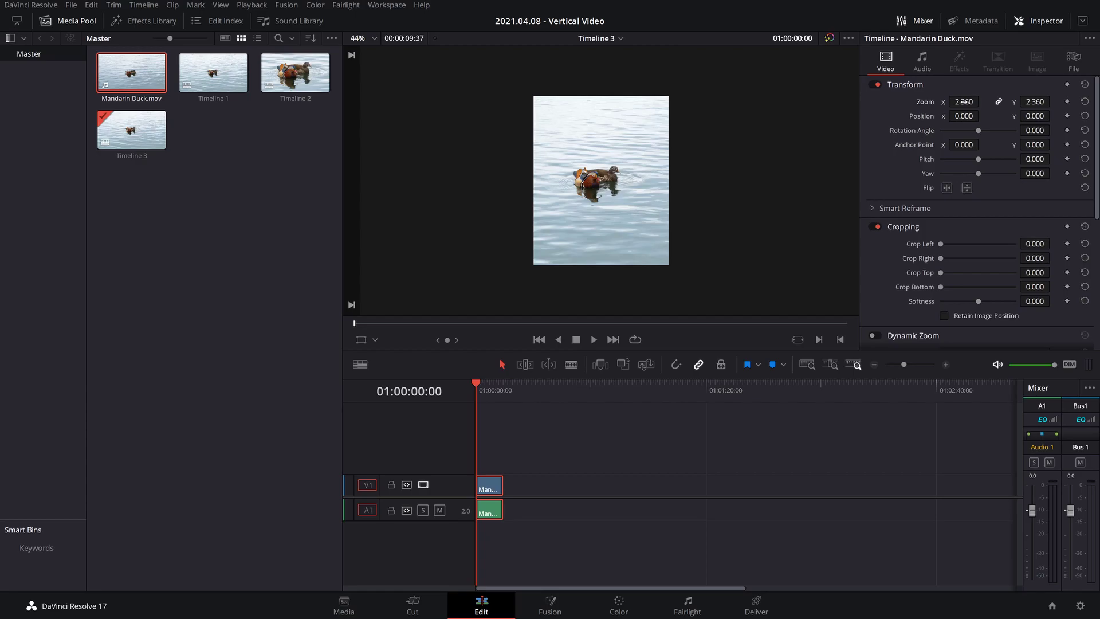
pyautogui.hotkey('ctrl', 'z')
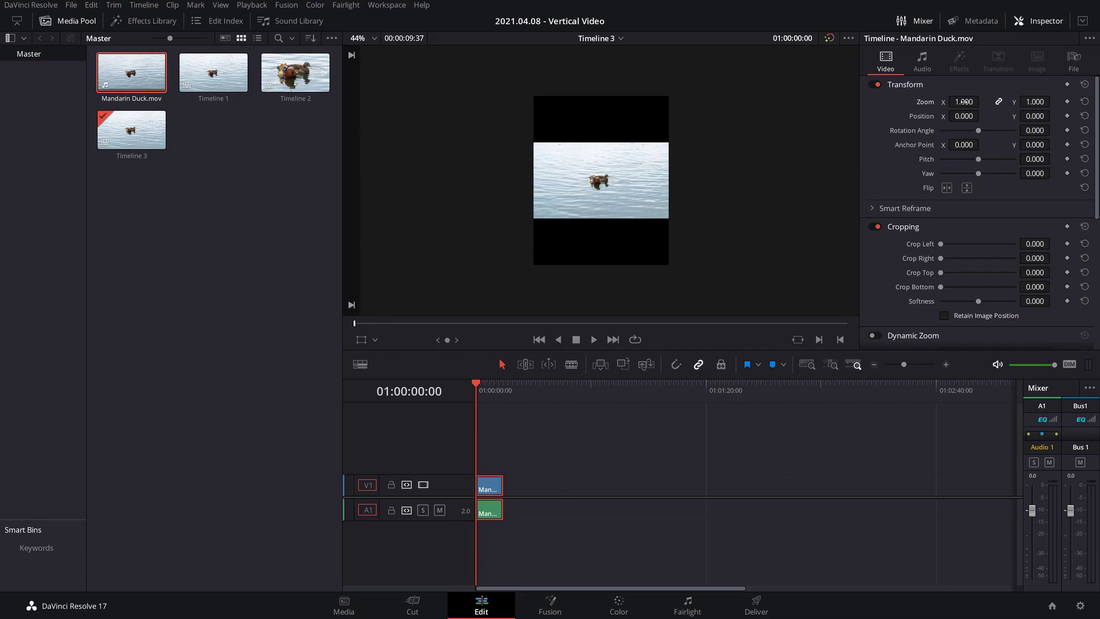
# Duplicate only the video part of Mandarin Duck.mov onto track V2, directly above the original
pyautogui.click(646, 444)
pyautogui.scroll(4, 533, 523)
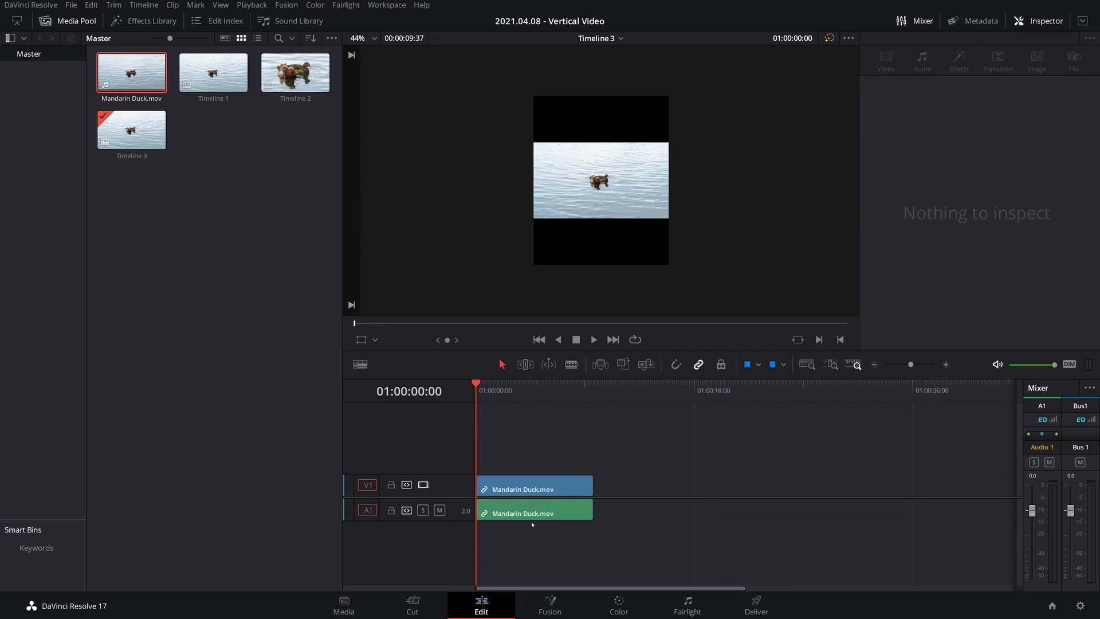
pyautogui.click(524, 490)
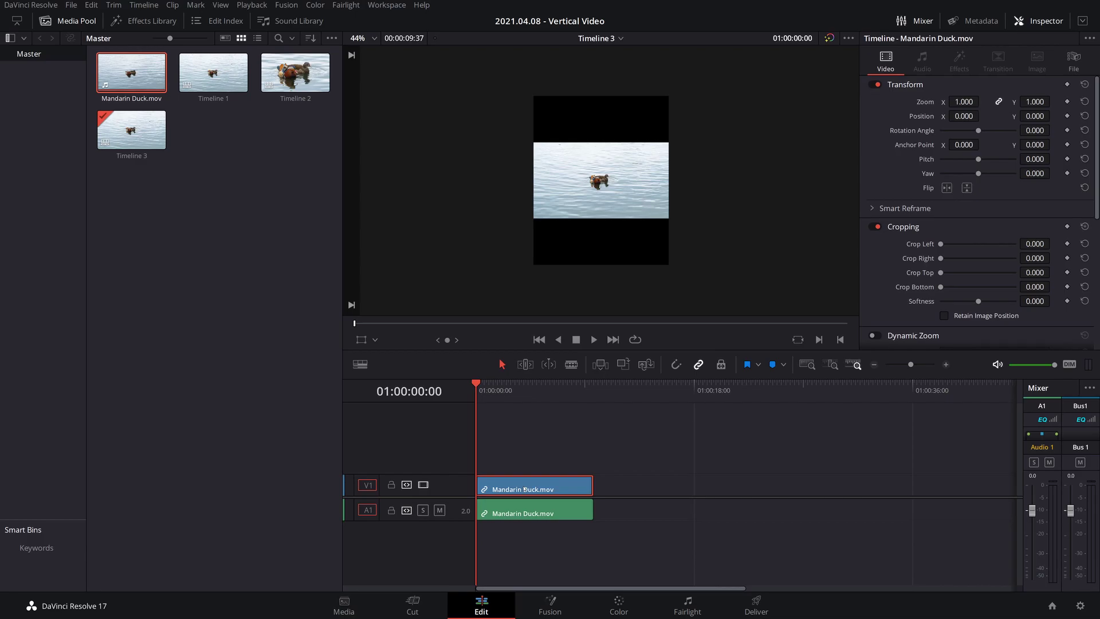
pyautogui.moveTo(525, 489); pyautogui.dragTo(523, 469)
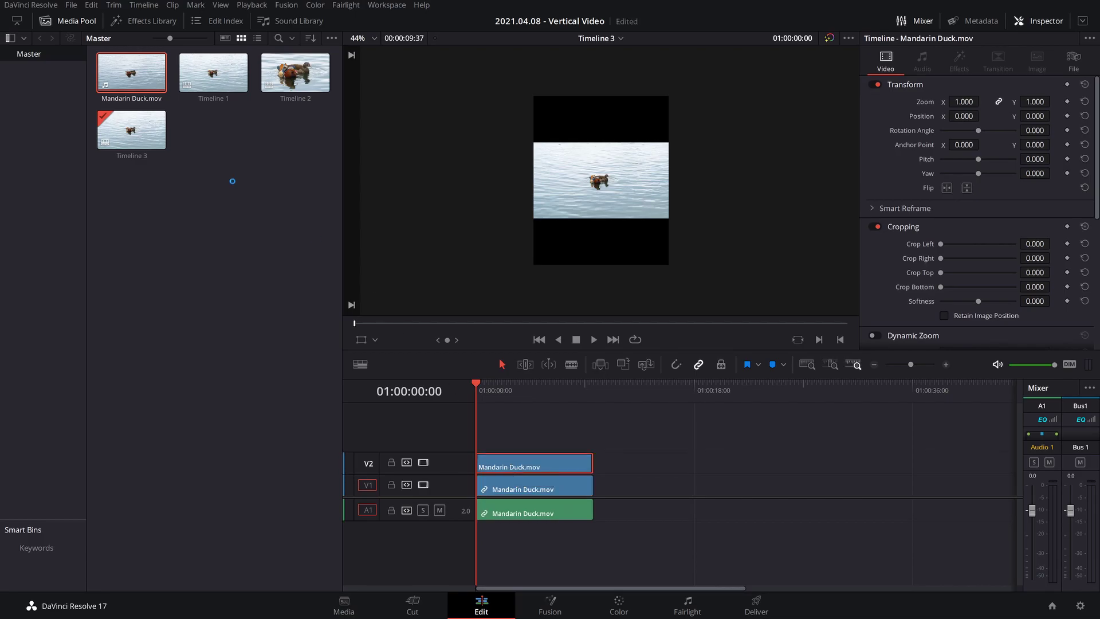
# Search the effects library for "blank" and apply Blanking Fill to the Mandarin Duck.mov clip on track V1
pyautogui.click(142, 20)
pyautogui.click(171, 339)
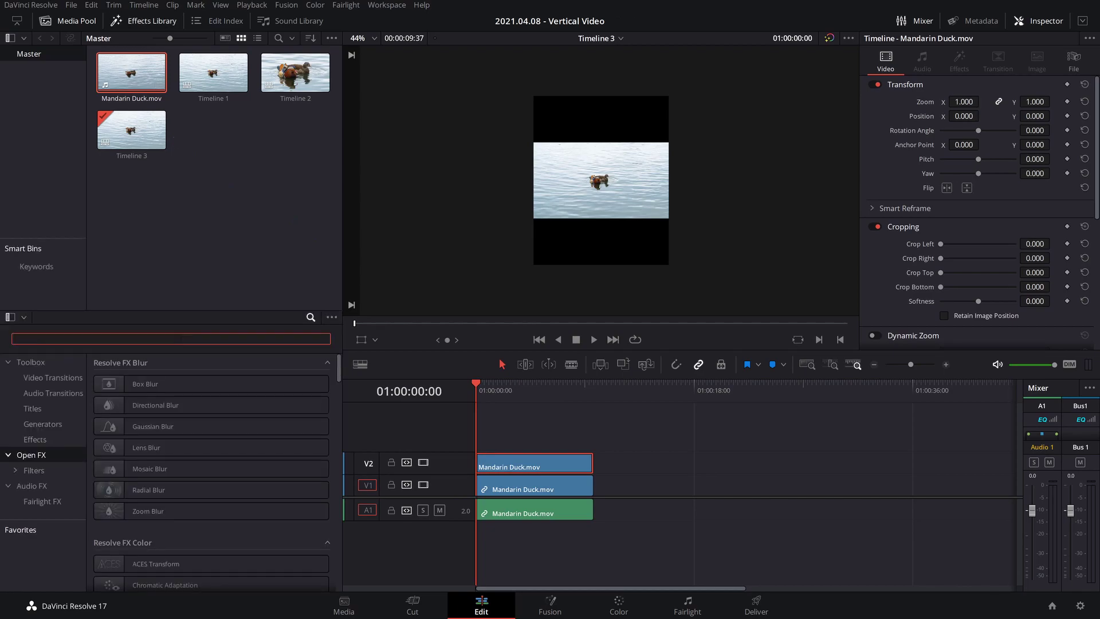
pyautogui.write('blur')
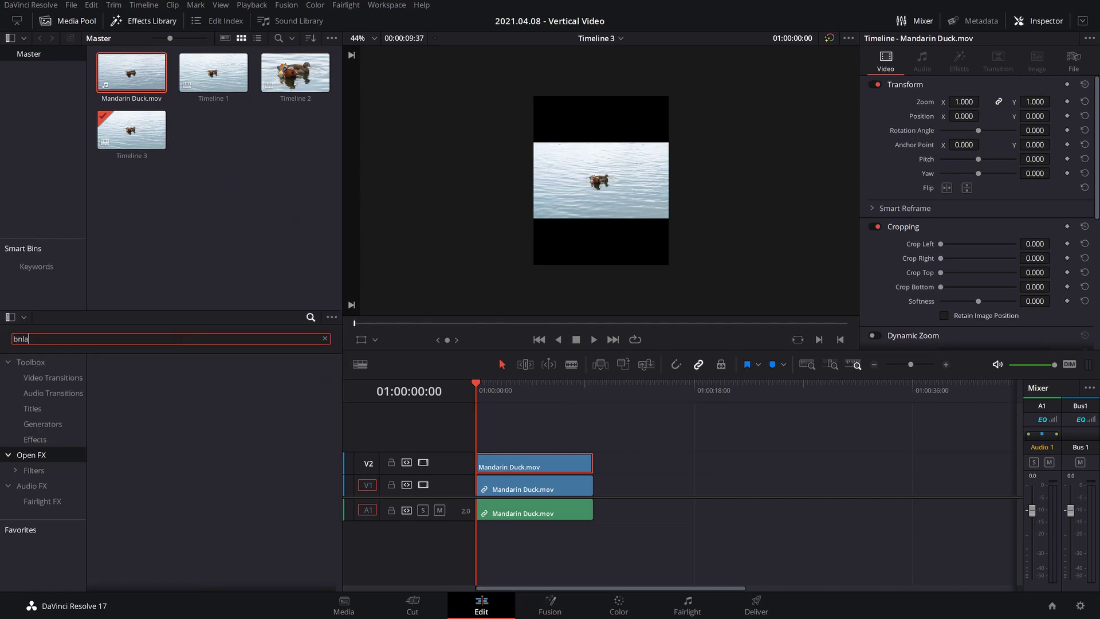
pyautogui.press('BackSpace')
pyautogui.press('BackSpace')
pyautogui.write('ank')
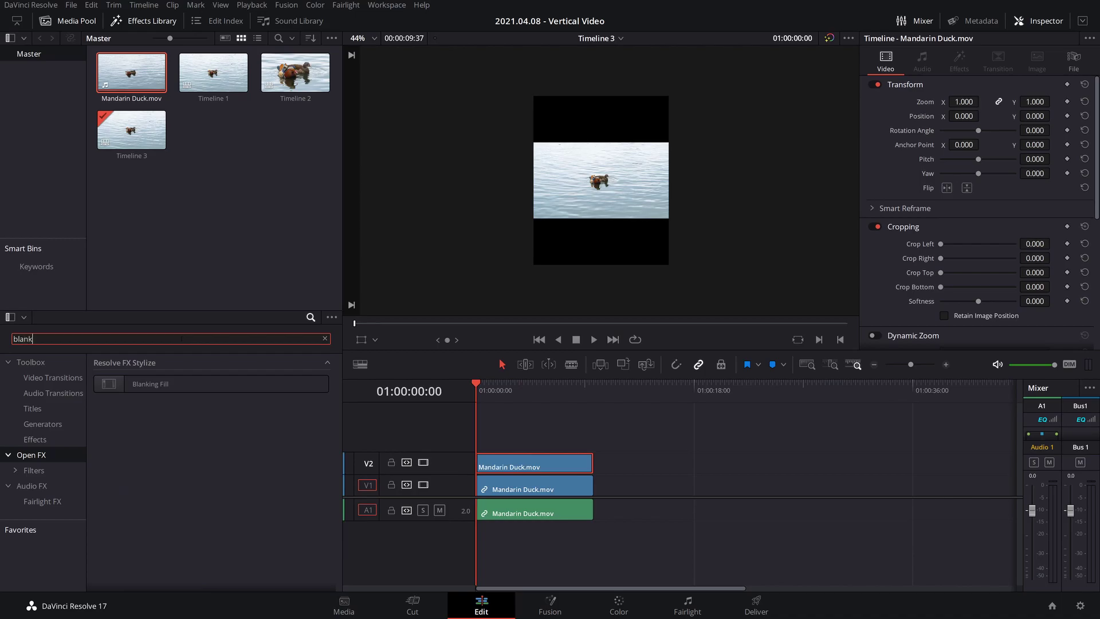
pyautogui.moveTo(164, 384); pyautogui.dragTo(518, 489)
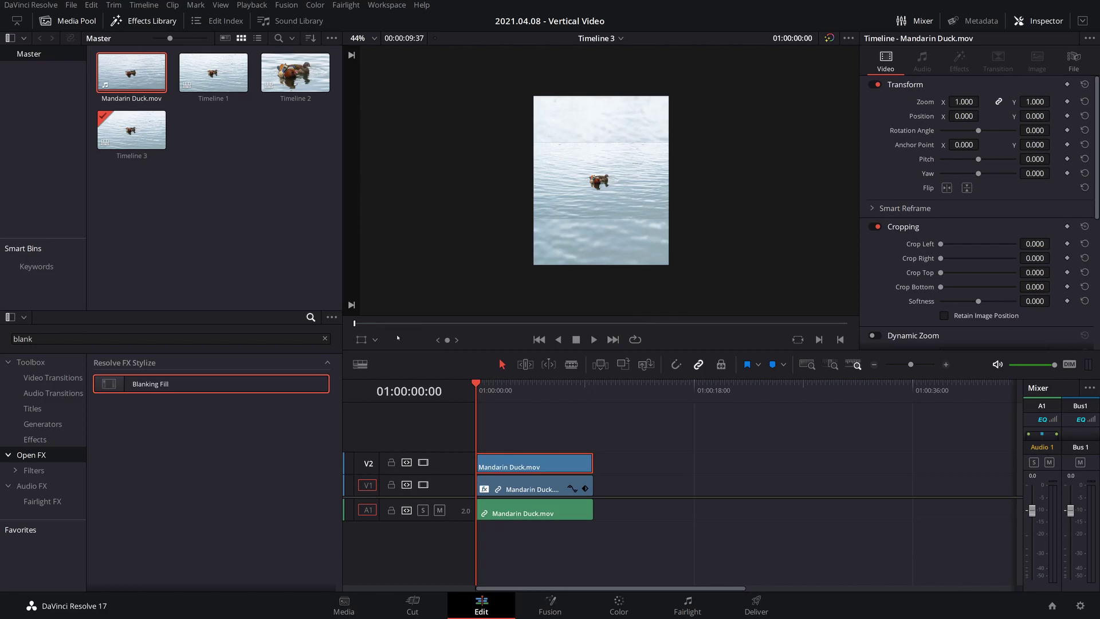
# Find Drop Shadow and apply it to the clip on track V2, with drop distance 0.074 and shadow strength 0.643
pyautogui.moveTo(34, 338); pyautogui.dragTo(2, 339)
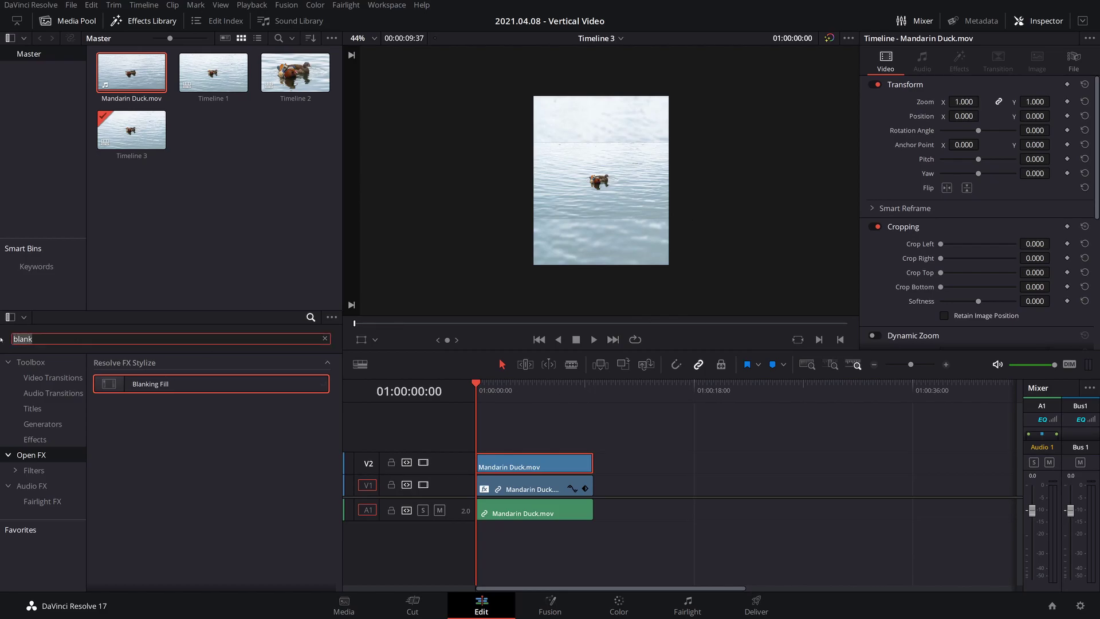
pyautogui.write('drop')
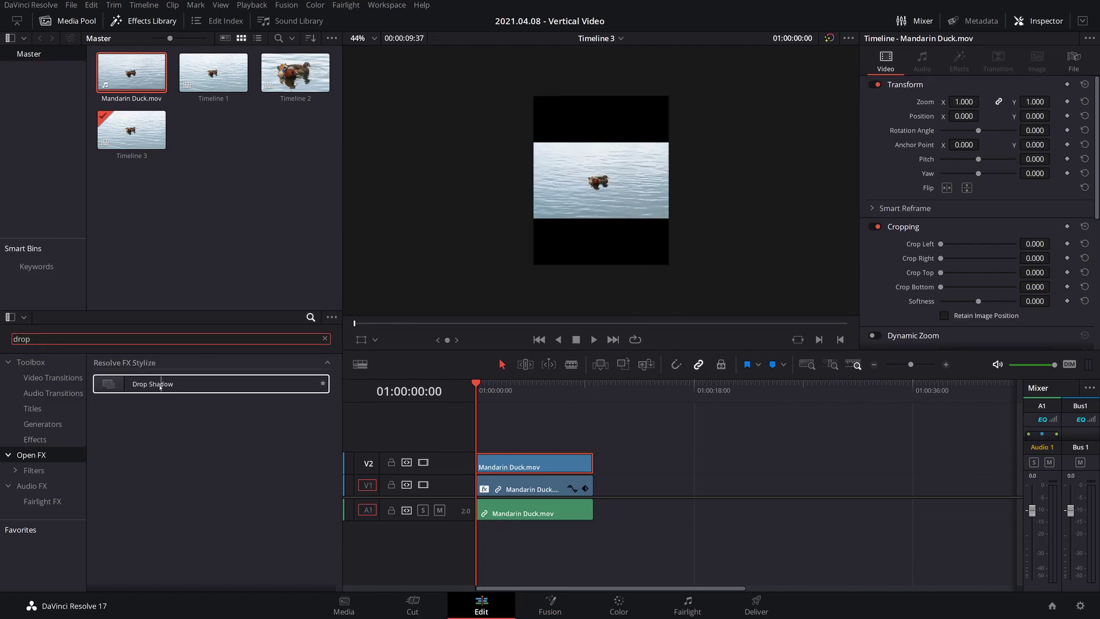
pyautogui.moveTo(197, 384); pyautogui.dragTo(544, 468)
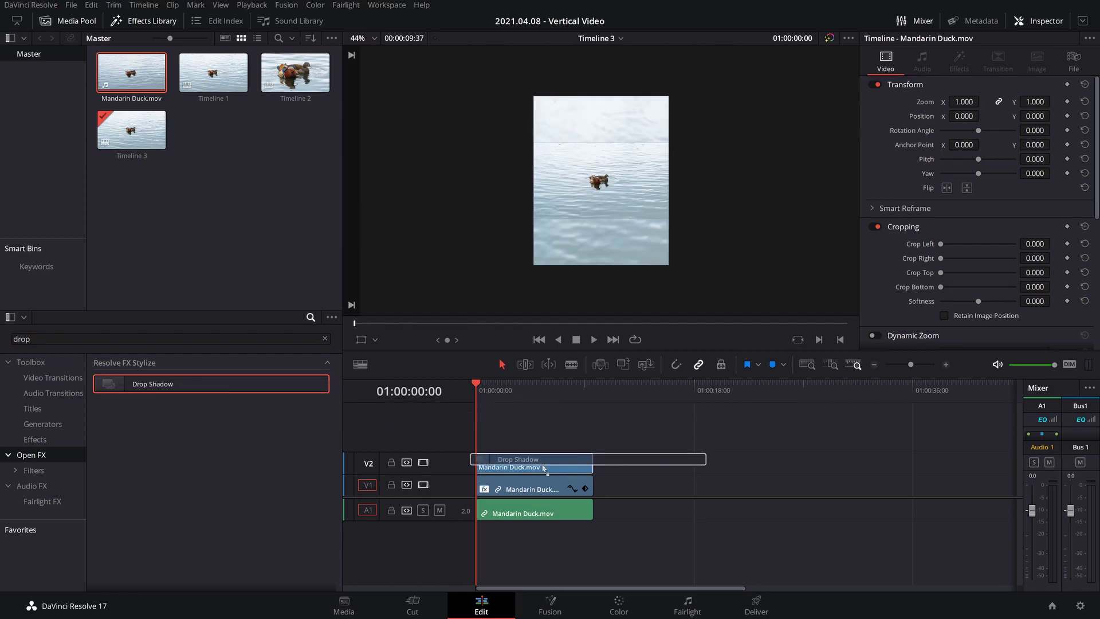
pyautogui.moveTo(544, 468); pyautogui.dragTo(543, 468)
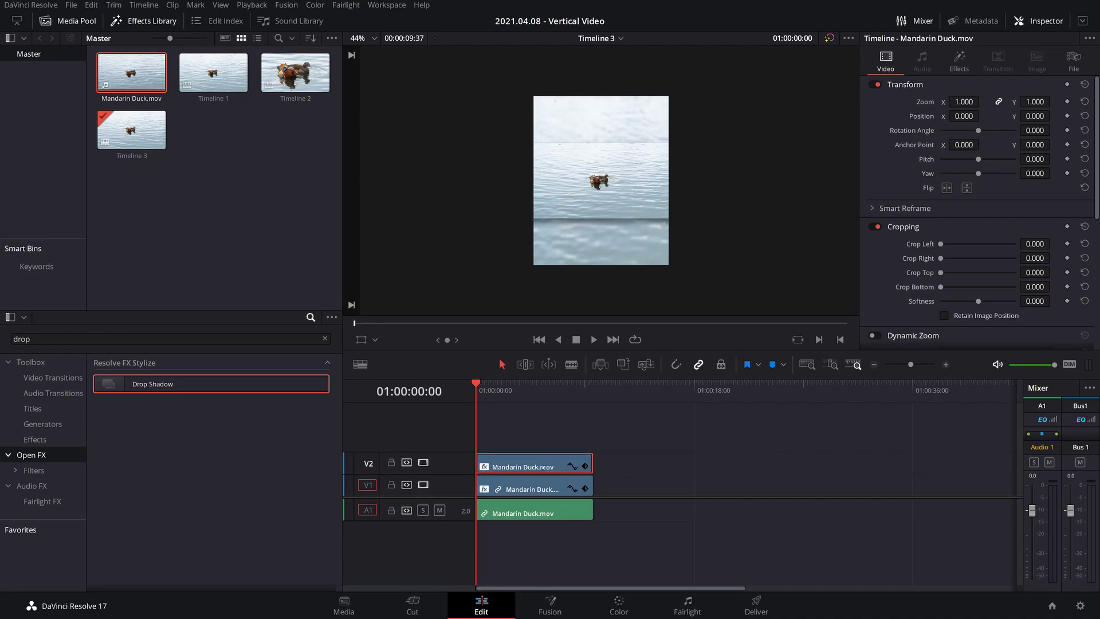
pyautogui.click(967, 66)
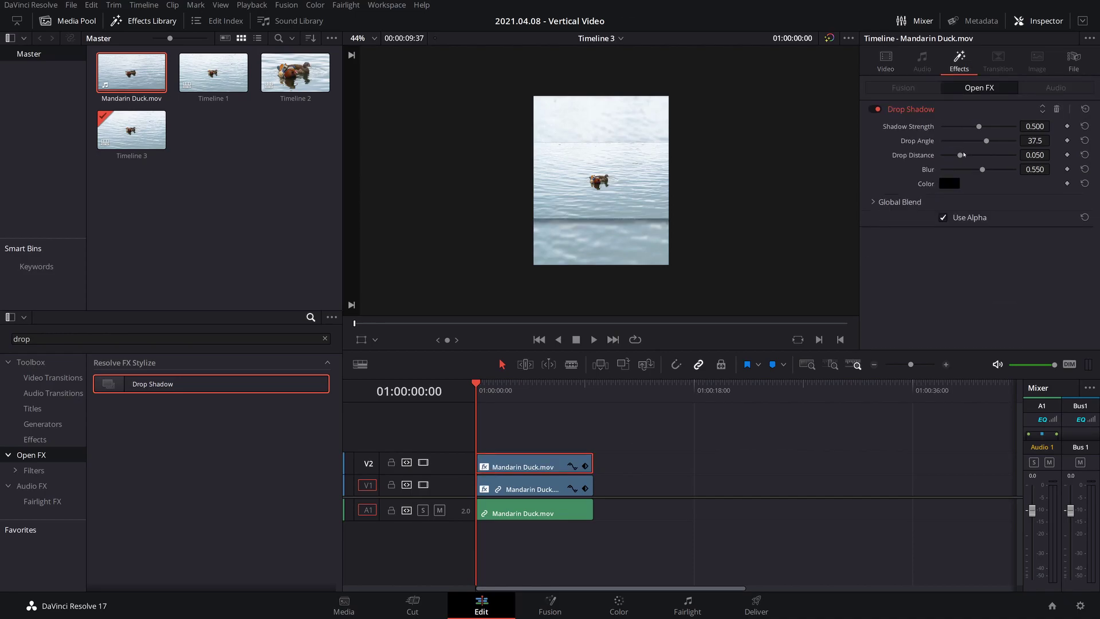
pyautogui.moveTo(961, 156); pyautogui.dragTo(989, 127)
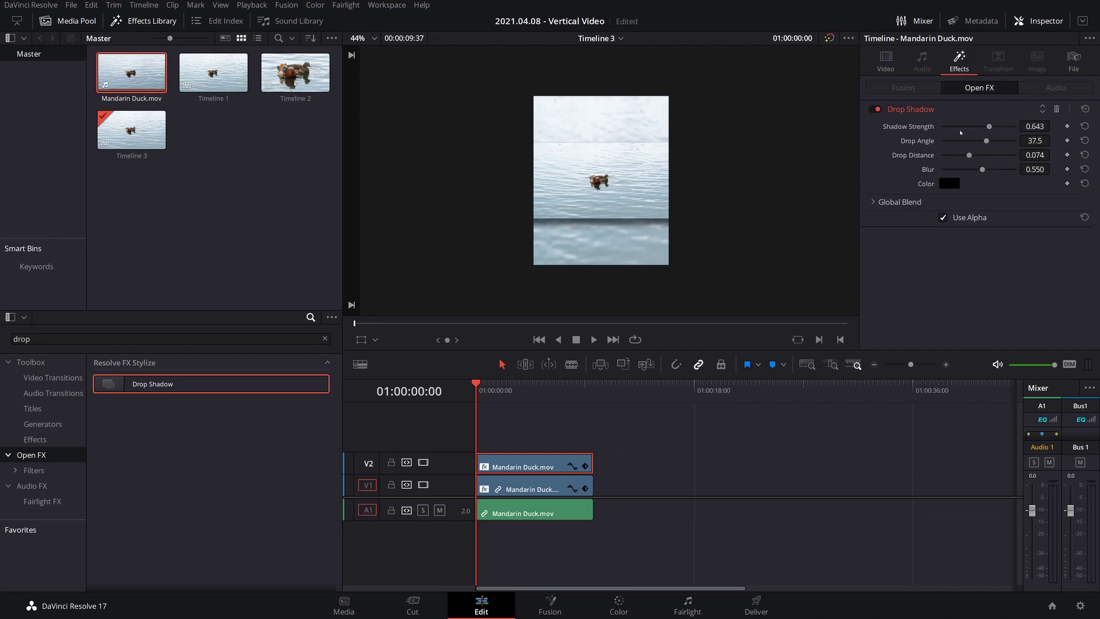
# Add a second Drop Shadow to the V2 clip with drop angle -37.5, drop distance 0.060 and shadow strength 0.581
pyautogui.moveTo(133, 388); pyautogui.dragTo(508, 467)
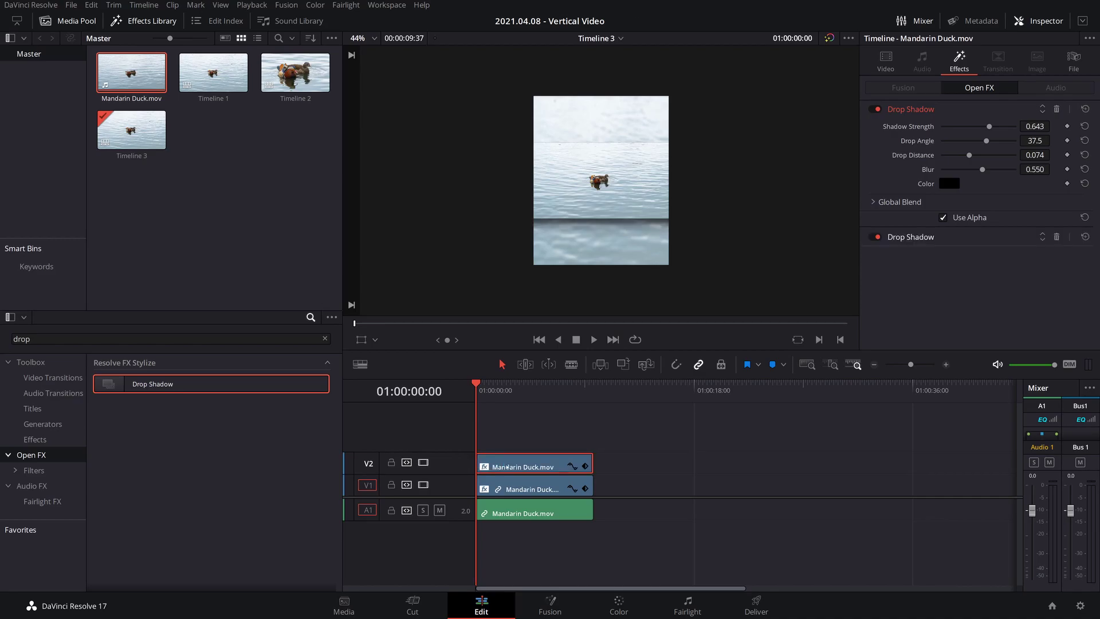
pyautogui.click(921, 241)
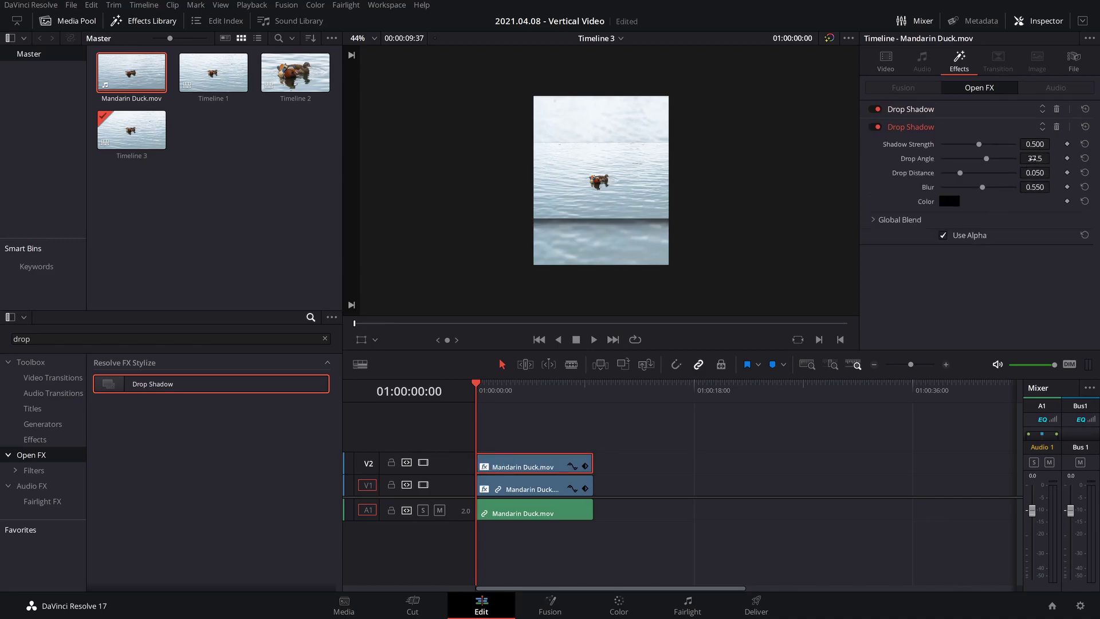
pyautogui.click(1035, 158)
pyautogui.write('-')
pyautogui.press('Return')
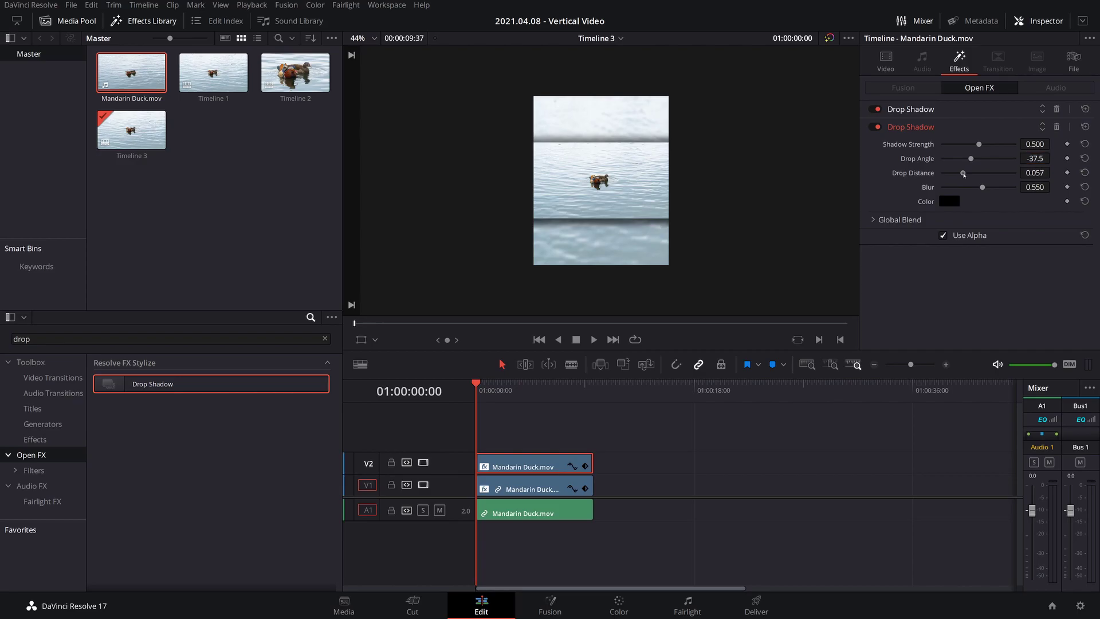
pyautogui.moveTo(960, 173); pyautogui.dragTo(984, 145)
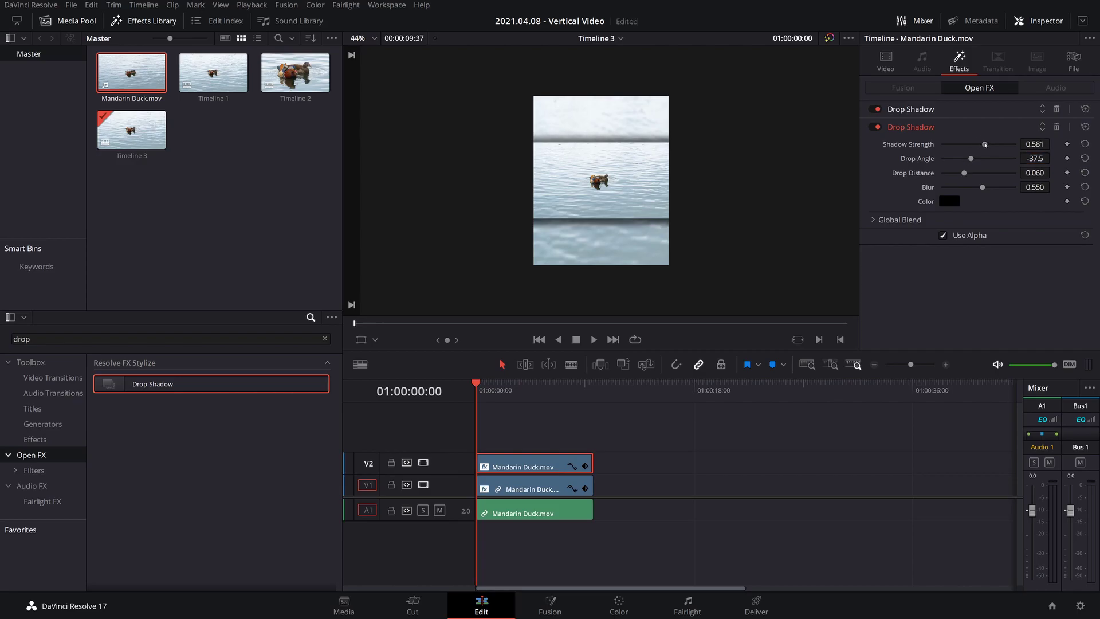
# Play the timeline to examine the filled background and the drop shadows above and below the clip
pyautogui.scroll(2, 663, 209)
pyautogui.scroll(3, 663, 209)
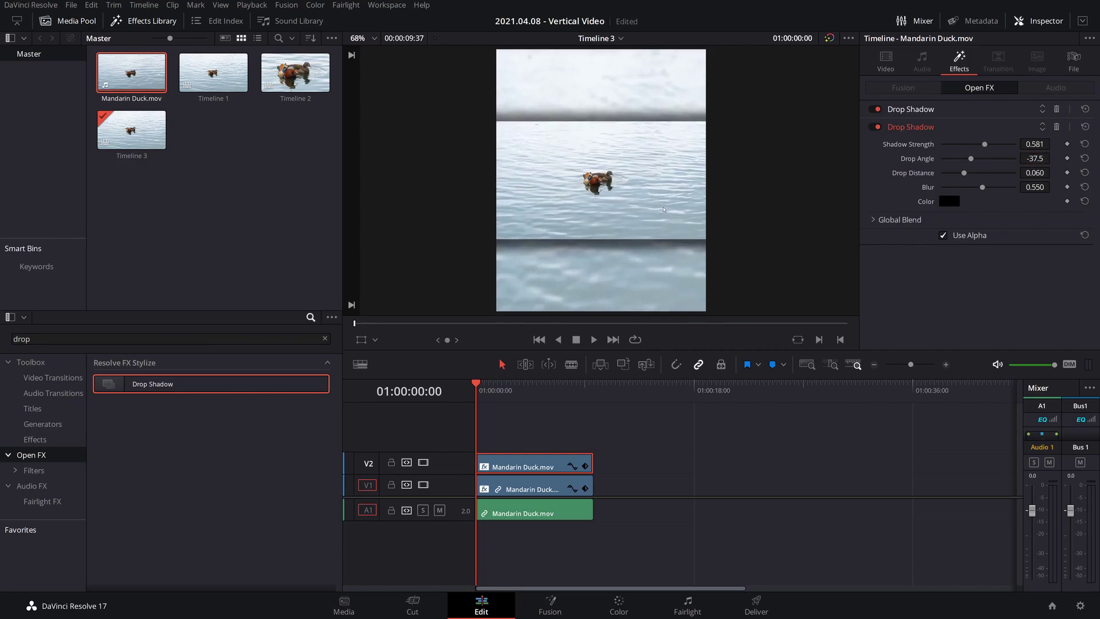
pyautogui.scroll(-1, 663, 209)
pyautogui.press('space')
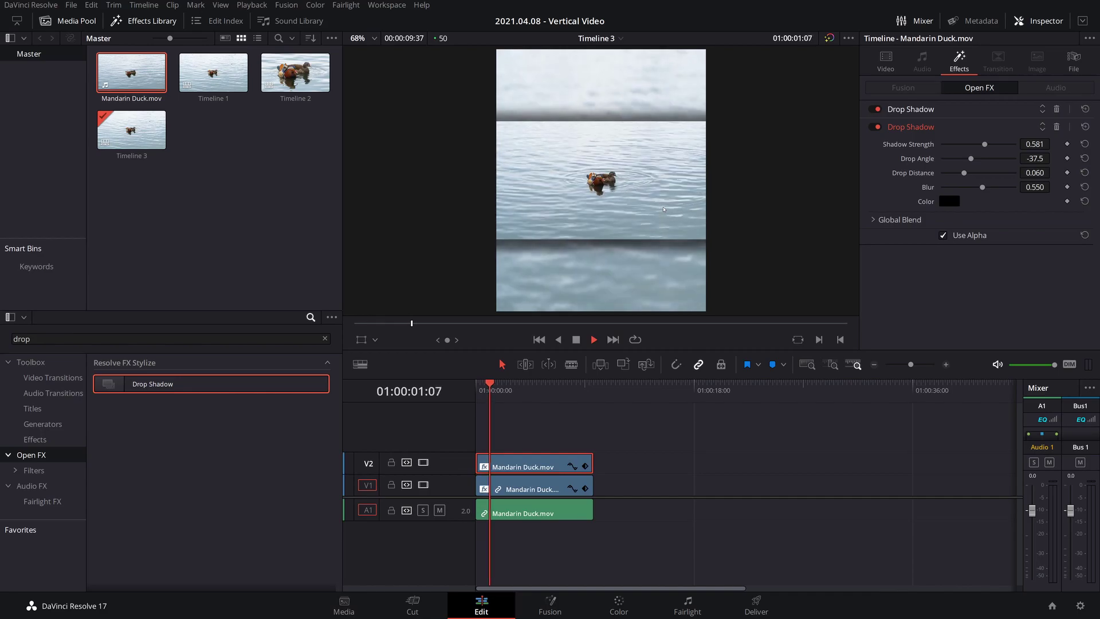
# Darken the blurred background by lowering the opacity of the Mandarin Duck.mov clip on track V1 to 63.36
pyautogui.click(550, 488)
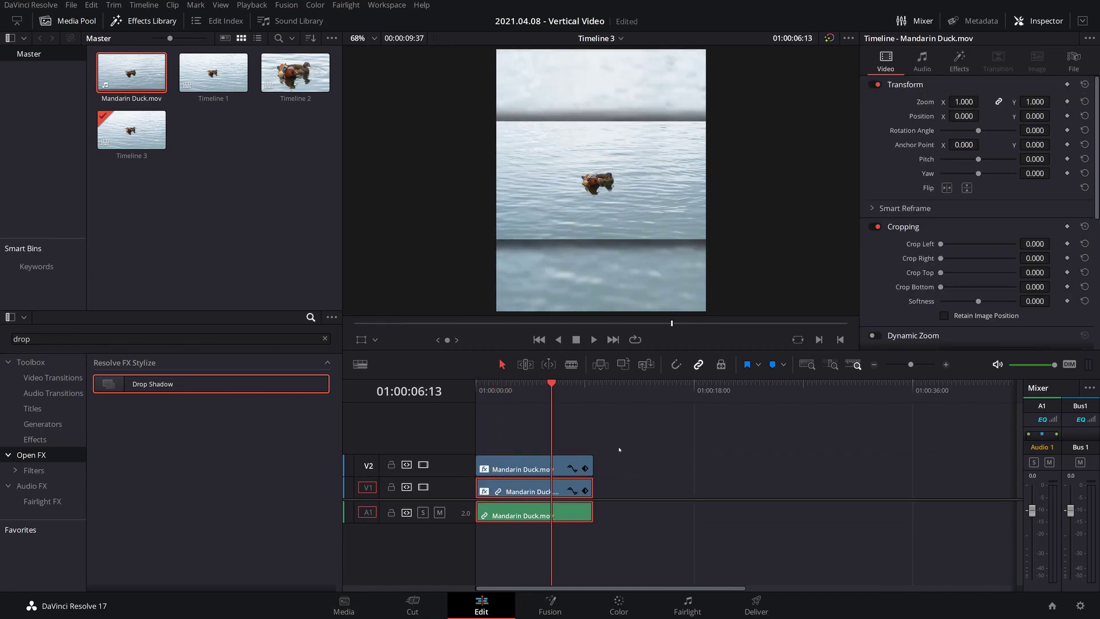
pyautogui.scroll(-5, 916, 267)
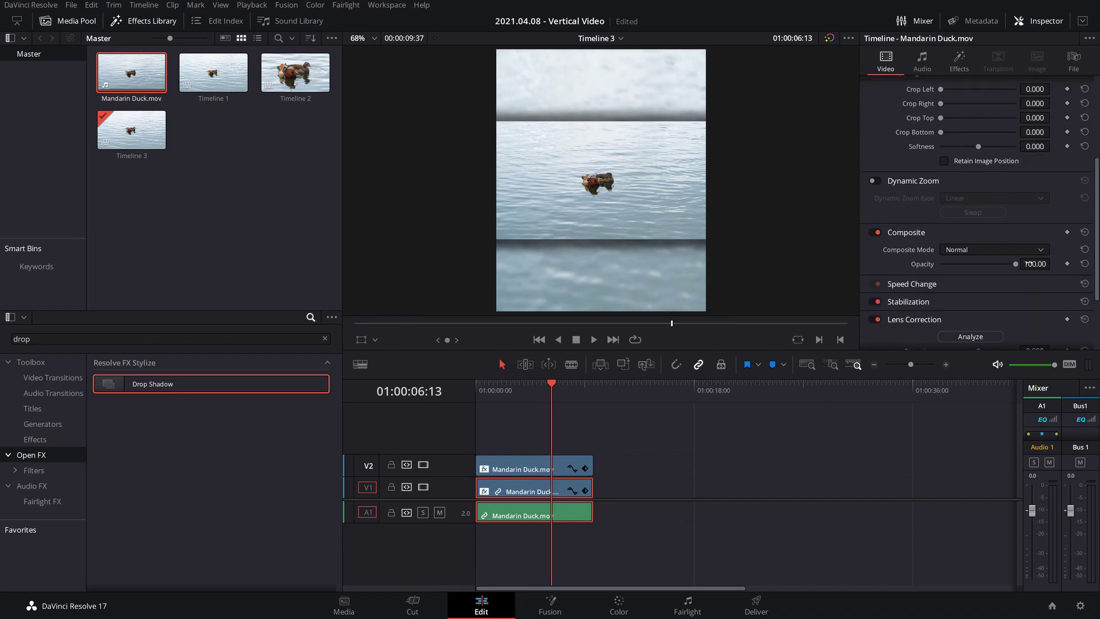
pyautogui.moveTo(1016, 264); pyautogui.dragTo(988, 265)
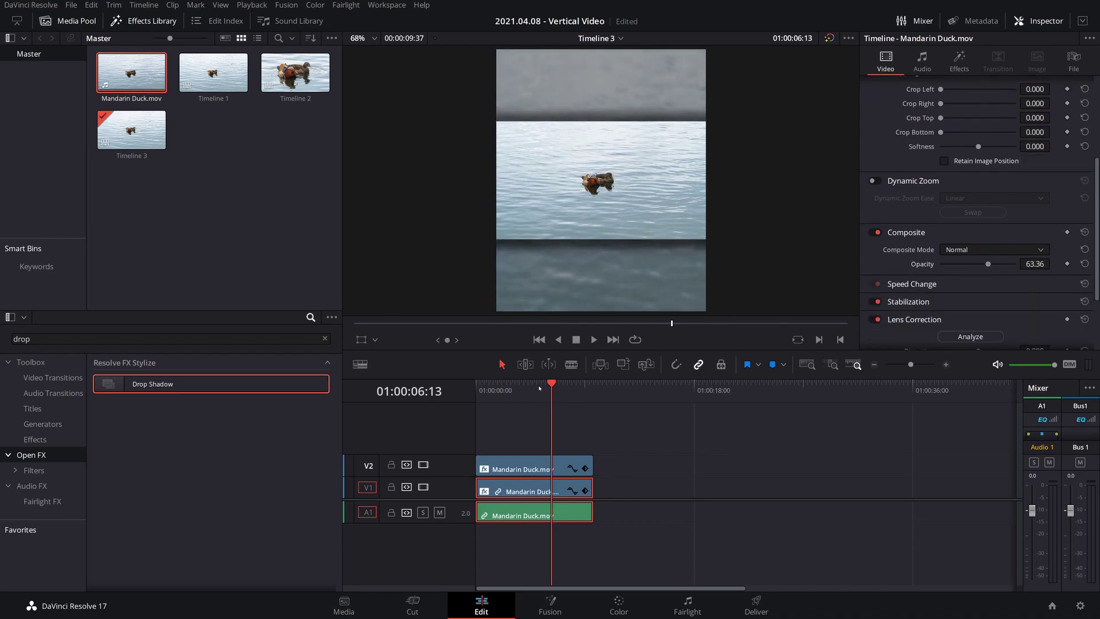
pyautogui.hotkey('ctrl', 'z')
# Switch to the Deliver page, check the render resolution, add Timeline 3 to the render queue and start rendering the new job
pyautogui.hotkey('shift', '8')
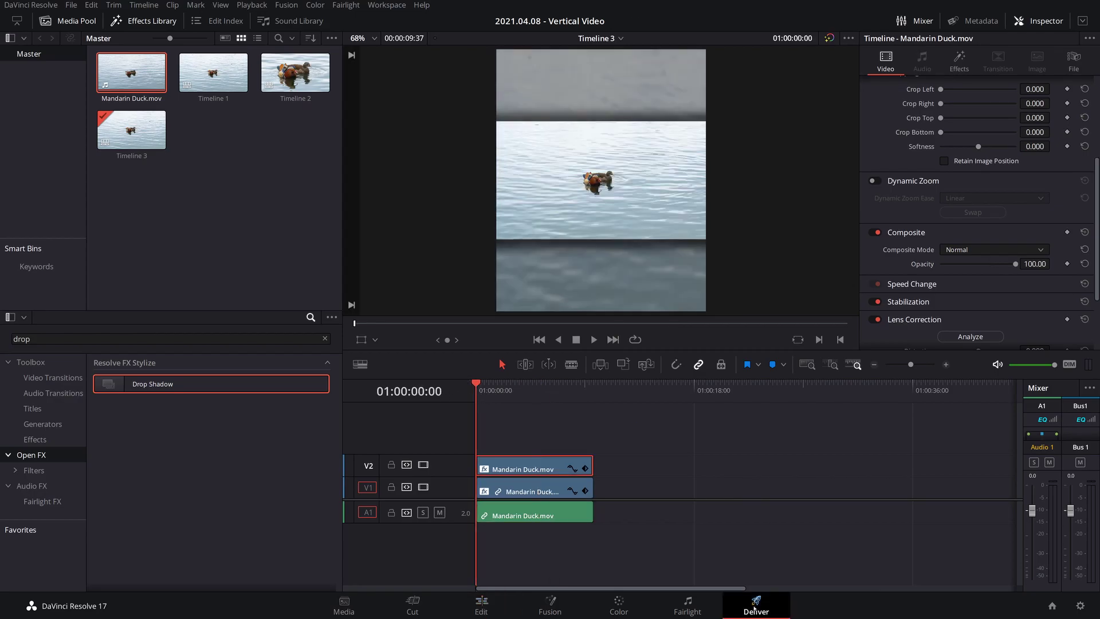
pyautogui.scroll(-6, 203, 198)
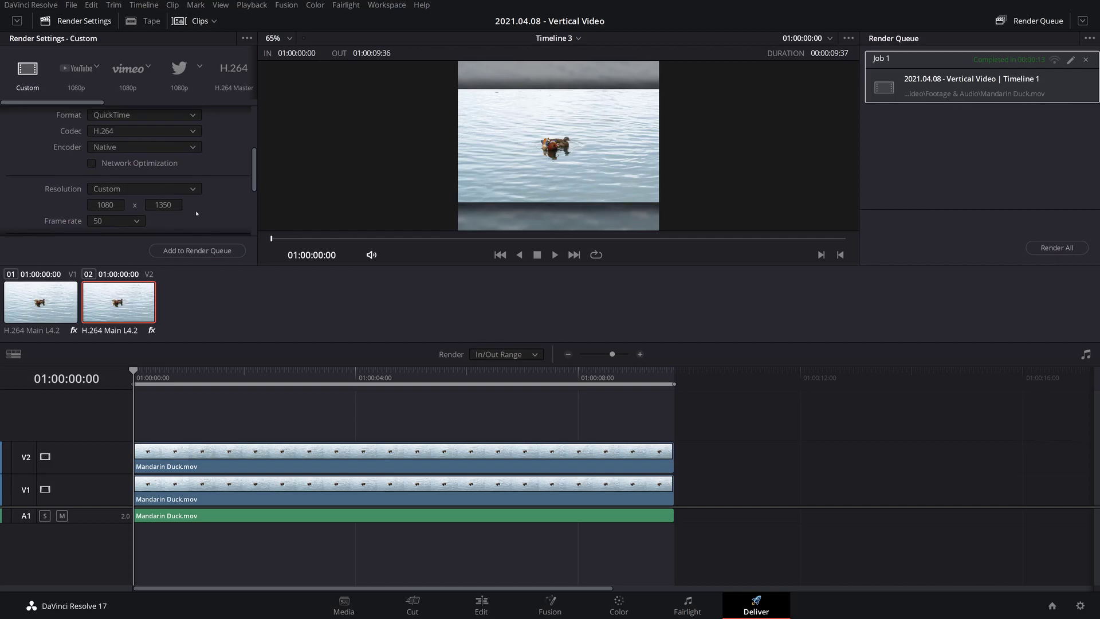
pyautogui.click(197, 250)
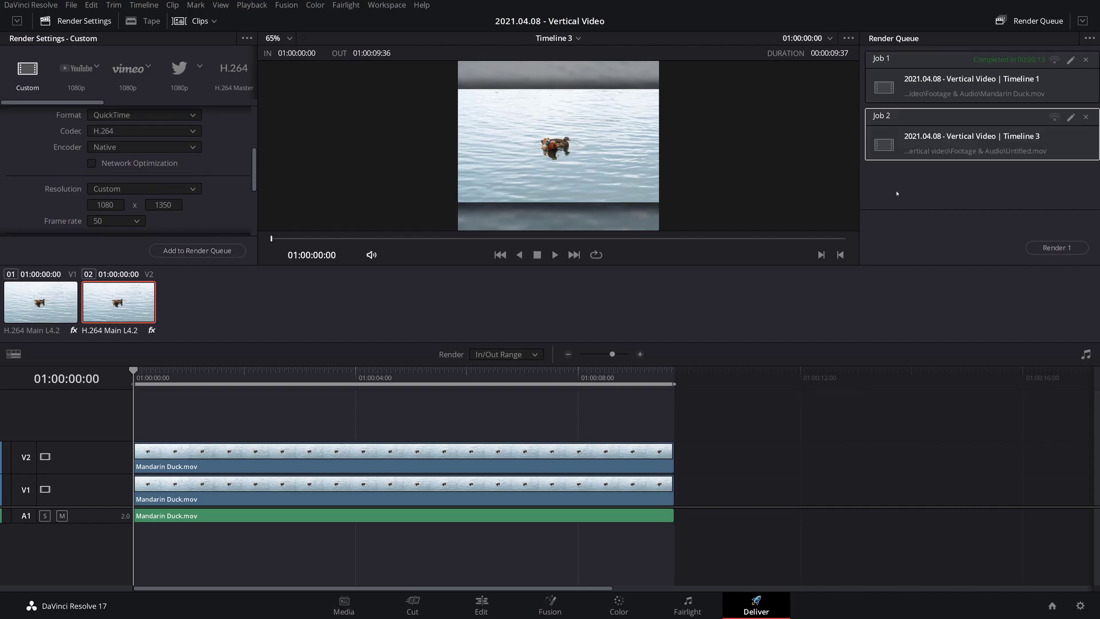
pyautogui.click(1077, 252)
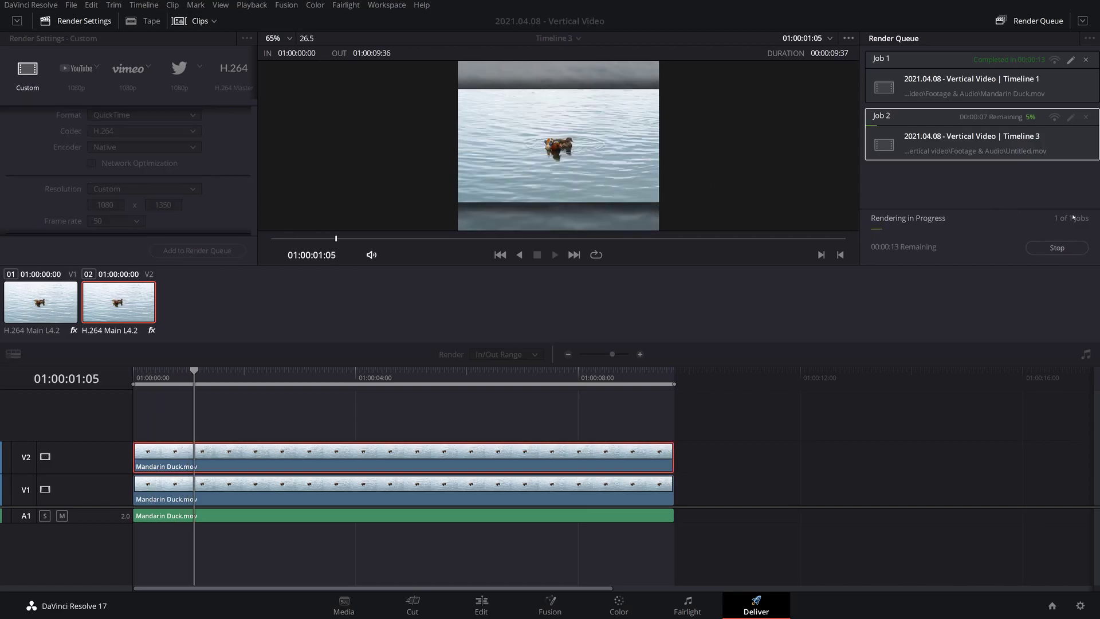